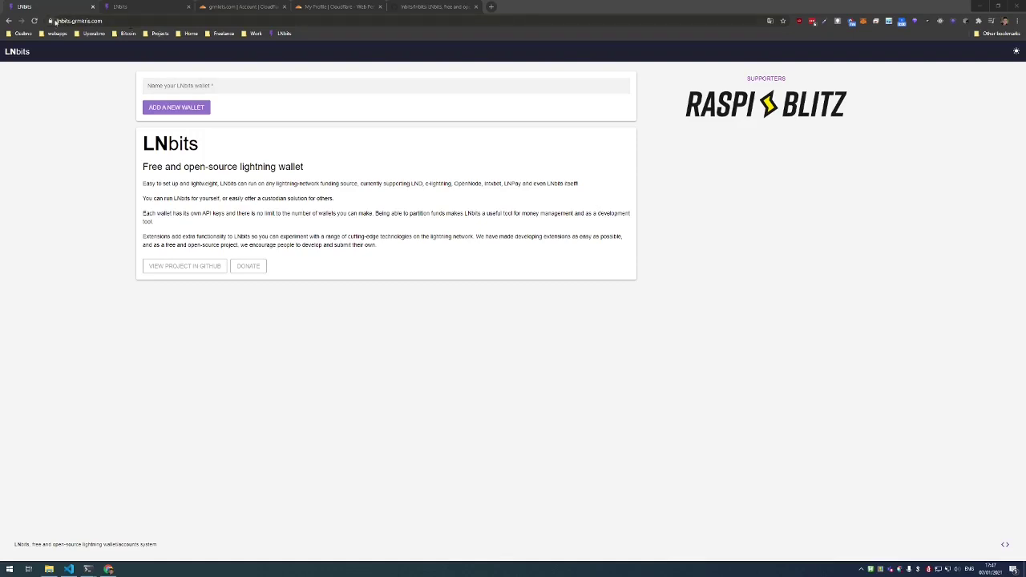
- Create a wallet named KrisWallet and enable the Subdomains extension
{"action": "left_click", "coordinate": [178, 88]}
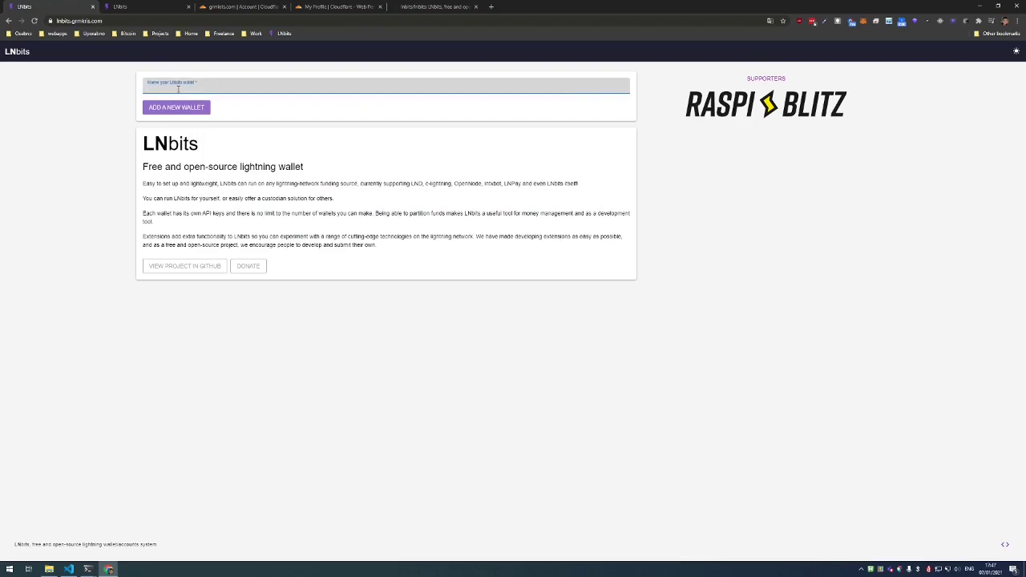
{"action": "type", "text": "Kr"}
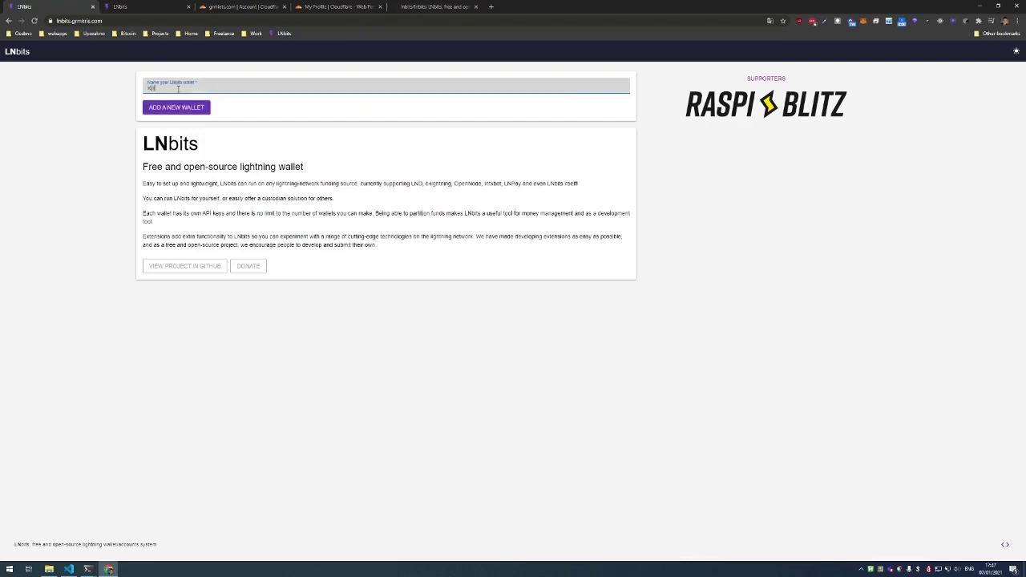
{"action": "type", "text": "isWallet"}
{"action": "left_click", "coordinate": [207, 108]}
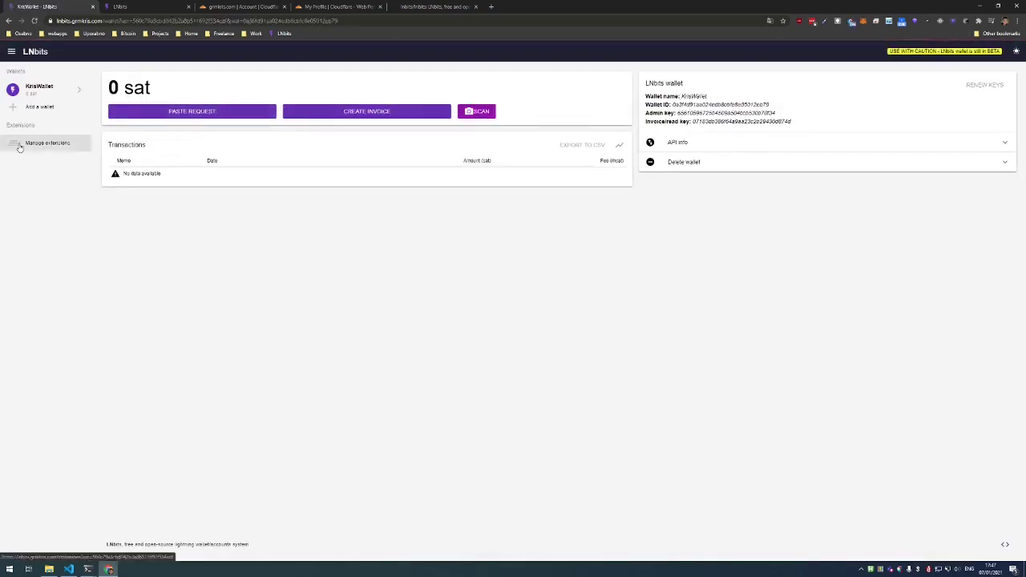
{"action": "left_click", "coordinate": [19, 146]}
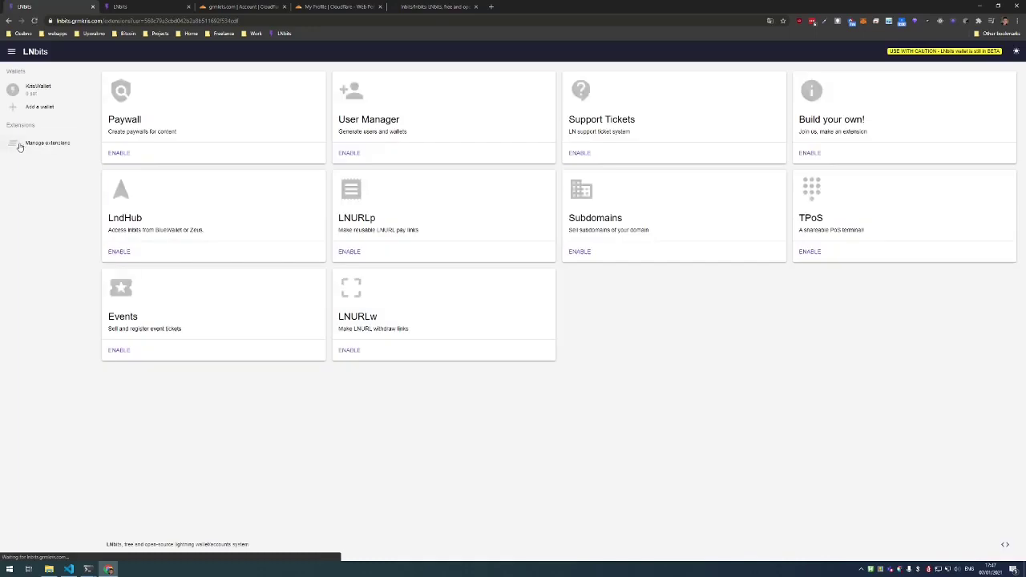
{"action": "left_click", "coordinate": [590, 254]}
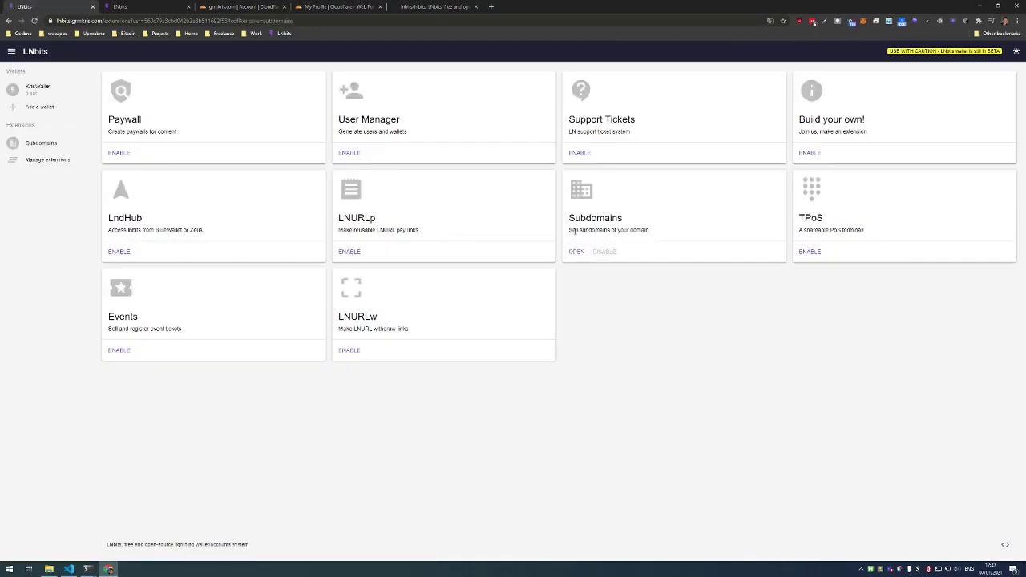
- Open the Subdomains extension, review its empty Domains and Subdomains tables, and expand its Info description
{"action": "left_click", "coordinate": [576, 252]}
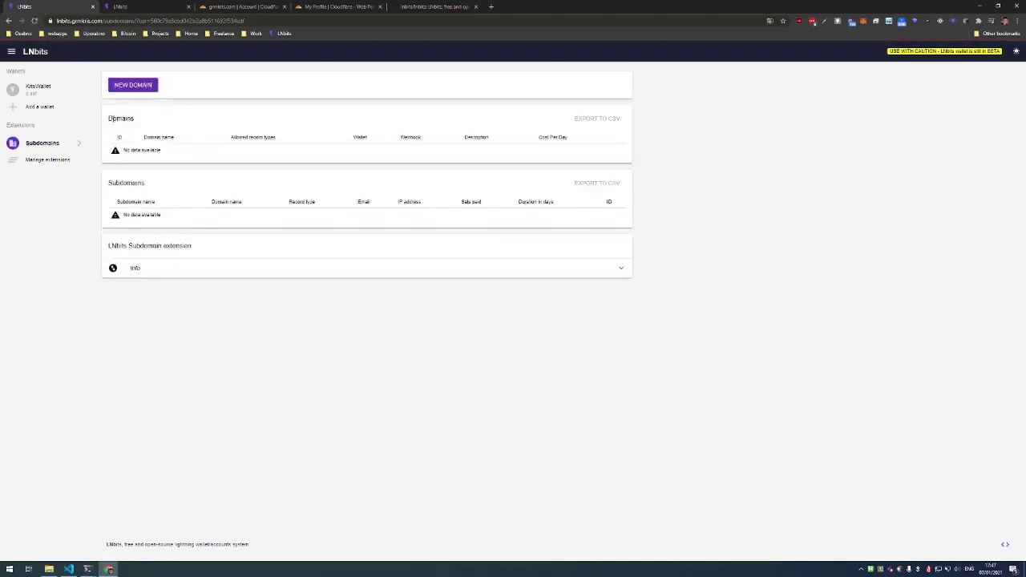
{"action": "left_click_drag", "start_coordinate": [114, 118], "coordinate": [269, 157]}
{"action": "left_click_drag", "start_coordinate": [104, 185], "coordinate": [175, 216]}
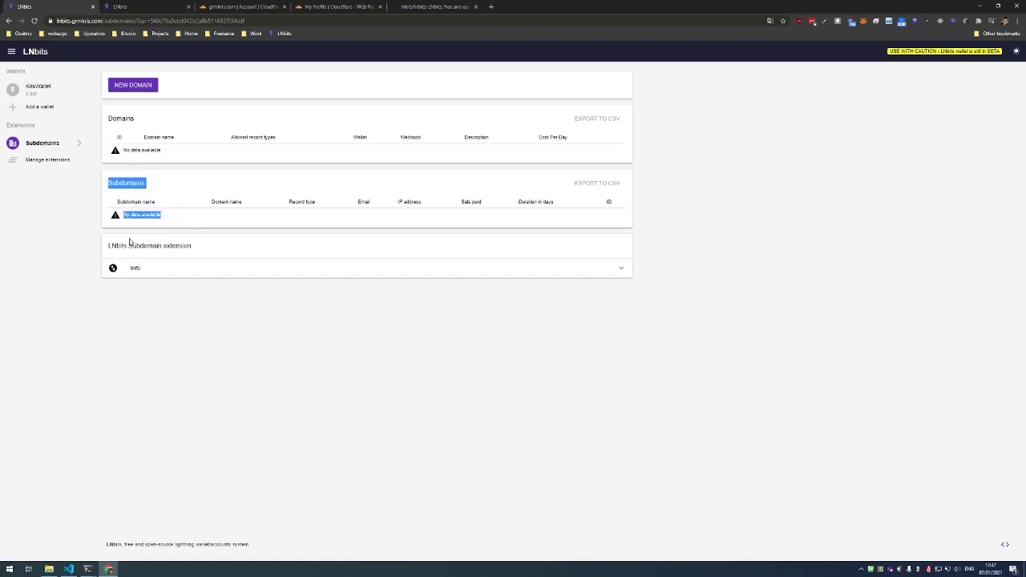
{"action": "left_click", "coordinate": [135, 271]}
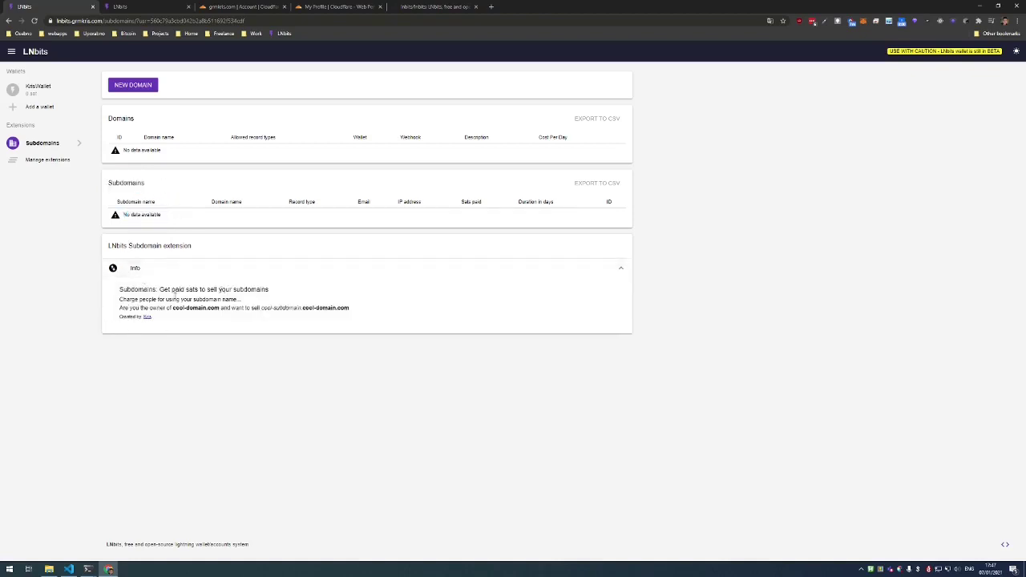
- Start a new domain, assigning the wallet and allowing A and CNAME record types
{"action": "left_click", "coordinate": [156, 267]}
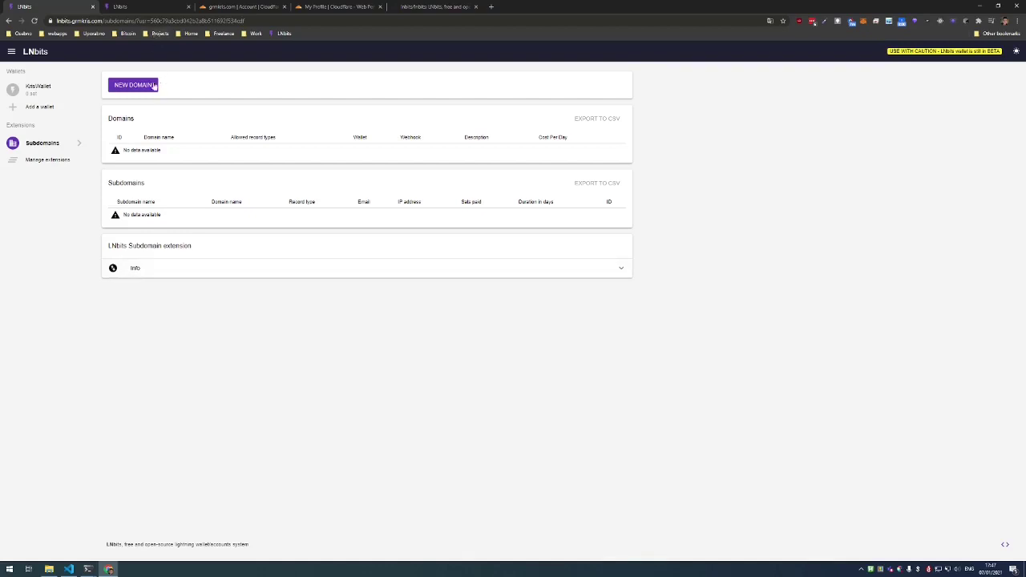
{"action": "left_click", "coordinate": [152, 86]}
{"action": "left_click", "coordinate": [461, 71]}
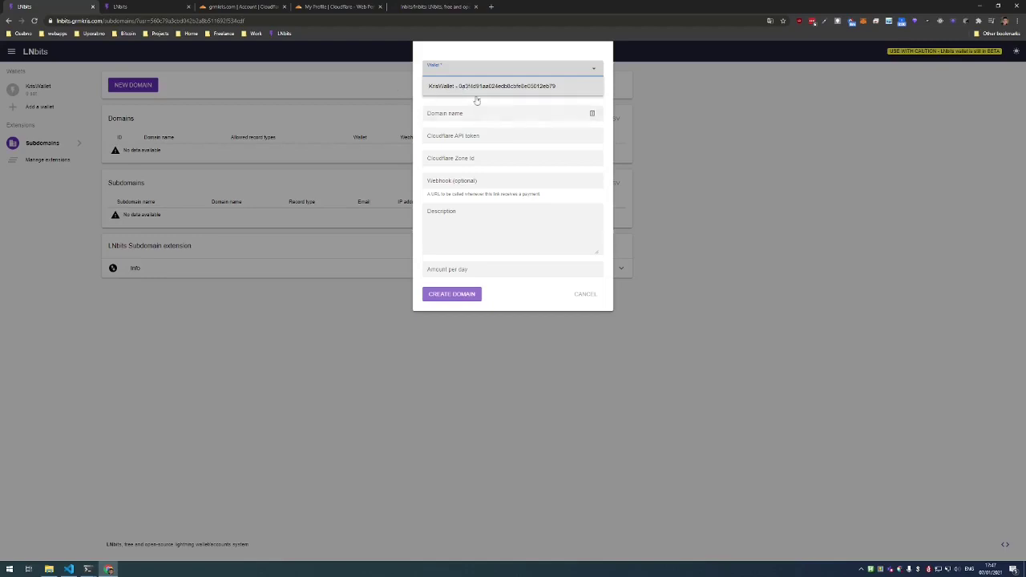
{"action": "left_click", "coordinate": [465, 88]}
{"action": "left_click", "coordinate": [463, 93]}
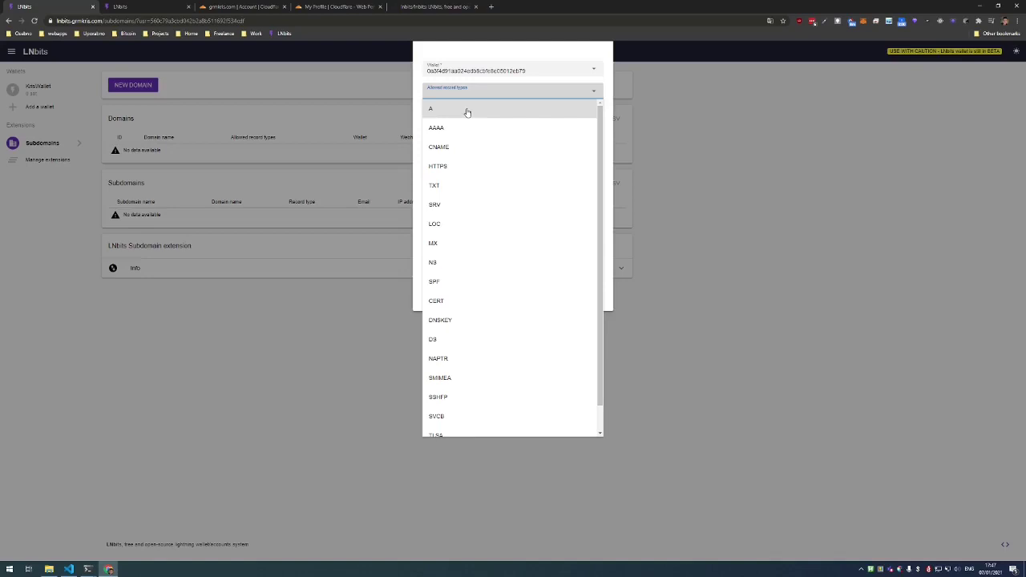
{"action": "left_click", "coordinate": [468, 113]}
{"action": "left_click", "coordinate": [458, 146]}
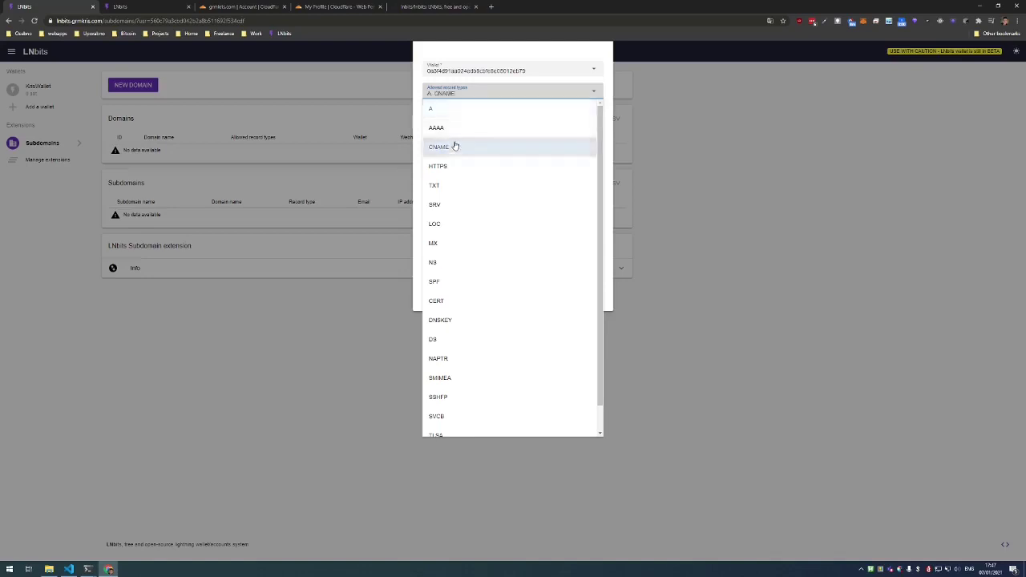
{"action": "left_click", "coordinate": [465, 92]}
- Enter grmkris.com as the domain name
{"action": "left_click", "coordinate": [467, 114]}
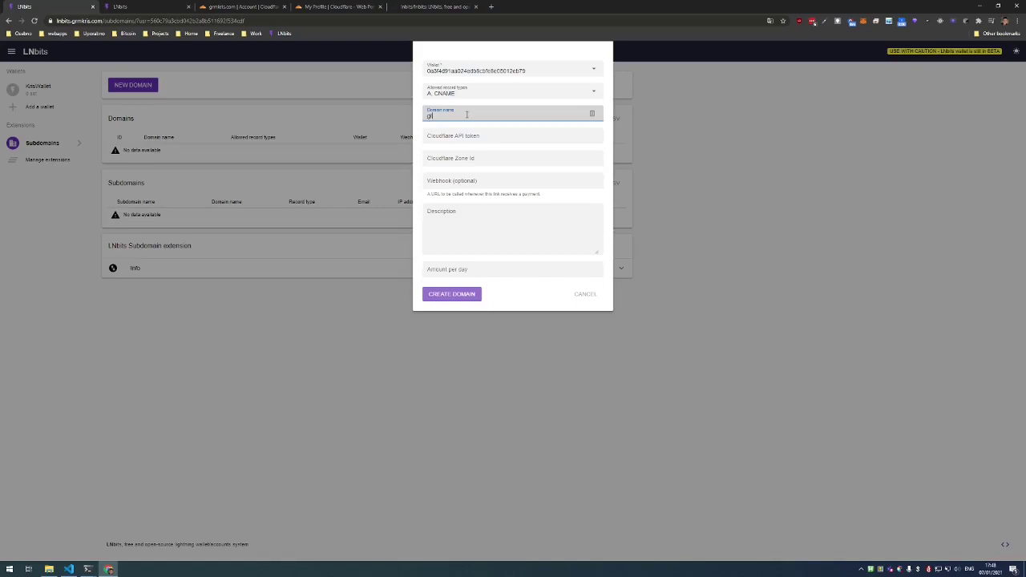
{"action": "type", "text": "grmkris.com"}
{"action": "left_click", "coordinate": [473, 137]}
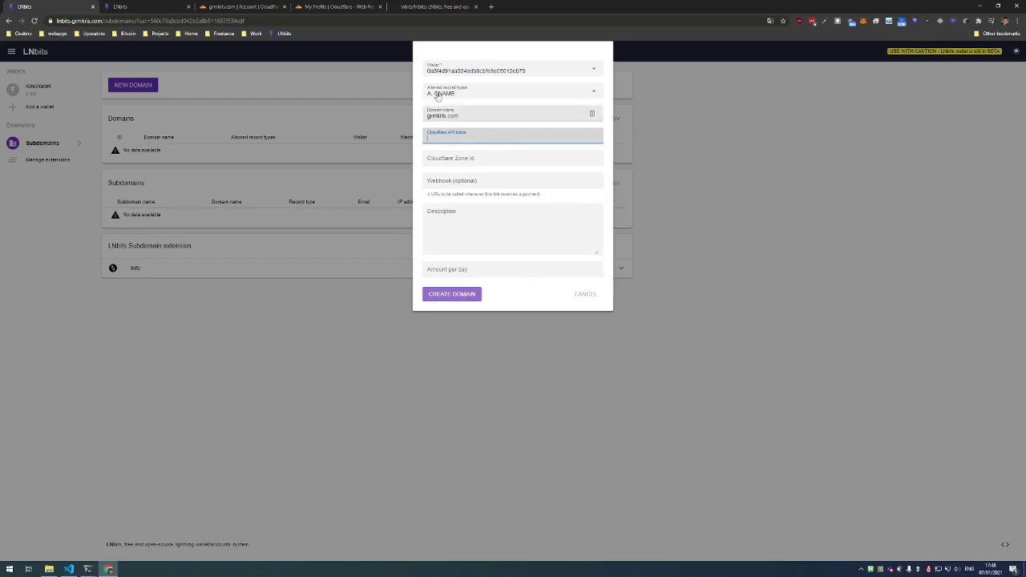
- Check the Cloudflare API token and zone details, and fill the token field with a placeholder
{"action": "key", "text": "ctrl+4"}
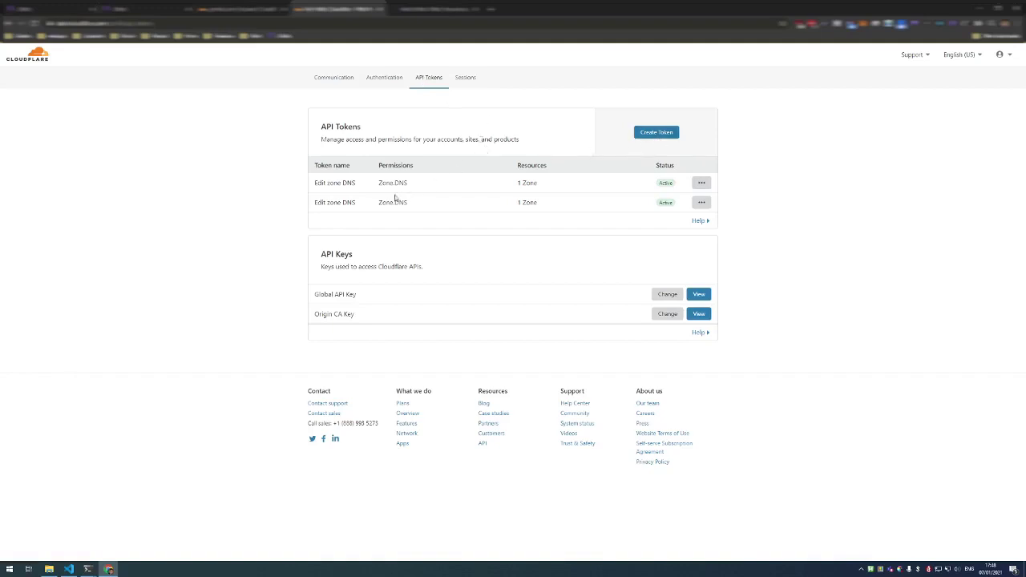
{"action": "left_click_drag", "start_coordinate": [373, 183], "coordinate": [422, 189]}
{"action": "left_click", "coordinate": [171, 4]}
{"action": "left_click", "coordinate": [56, 4]}
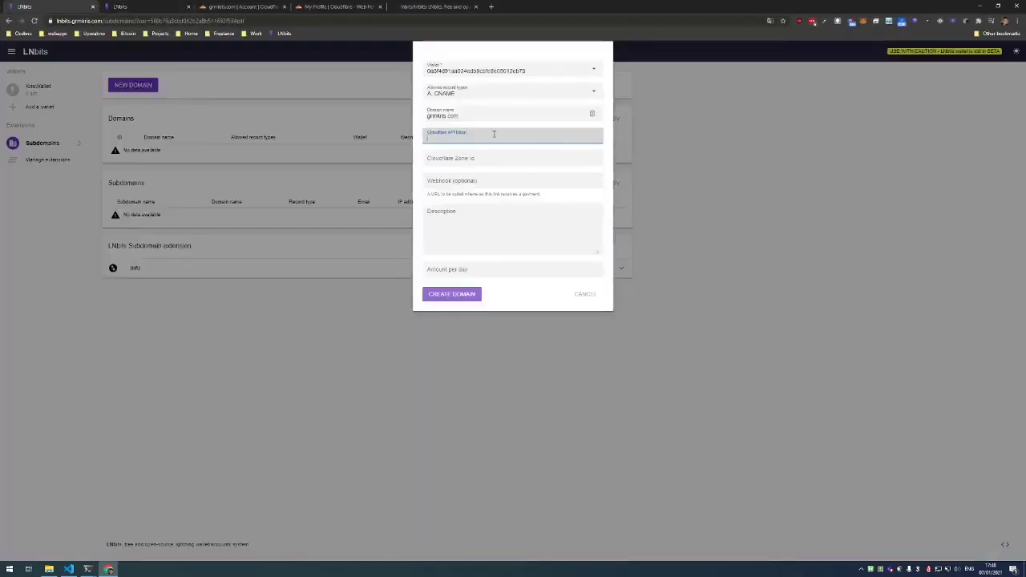
{"action": "type", "text": "KEN"}
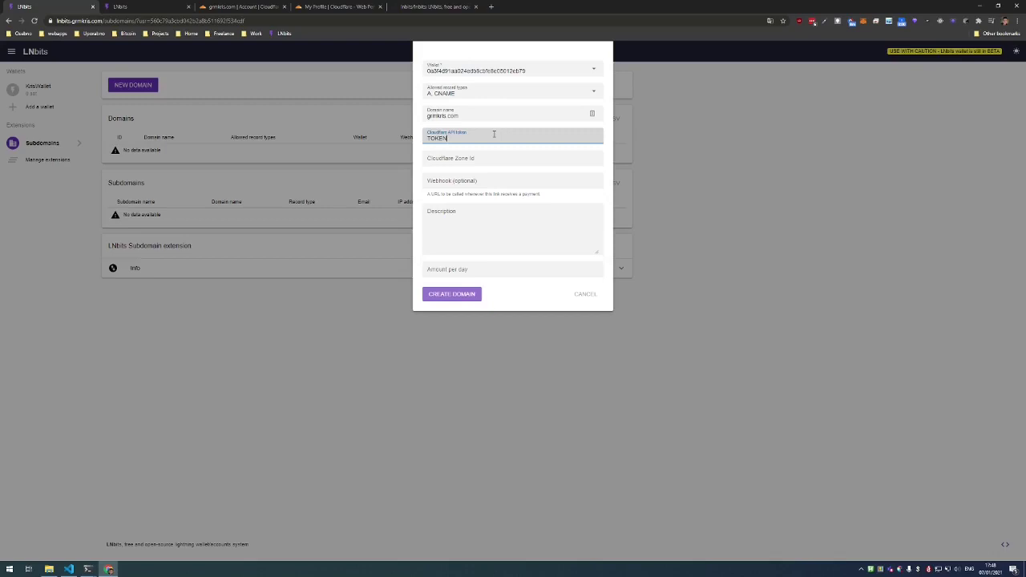
{"action": "key", "text": "Tab"}
{"action": "left_click", "coordinate": [255, 5]}
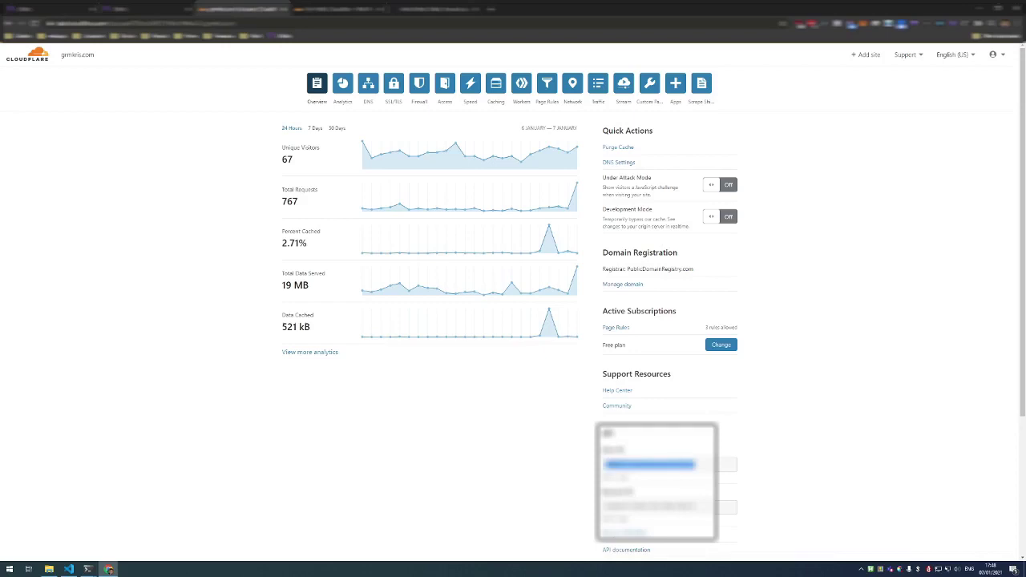
{"action": "left_click", "coordinate": [24, 6]}
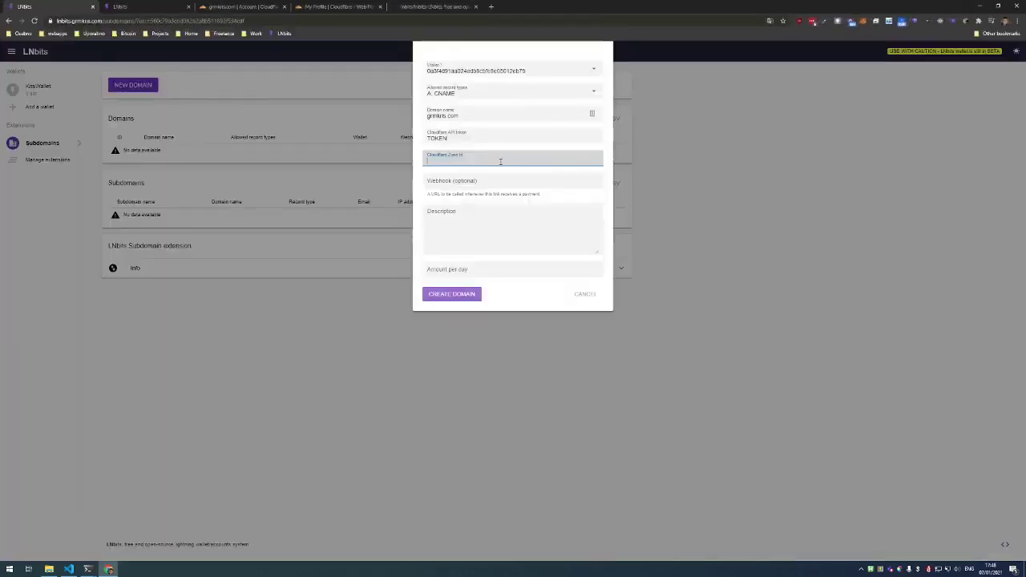
- Enter ZONEID as the zone ID and add four emojis to the domain description
{"action": "type", "text": "ZONEID"}
{"action": "key", "text": "Tab"}
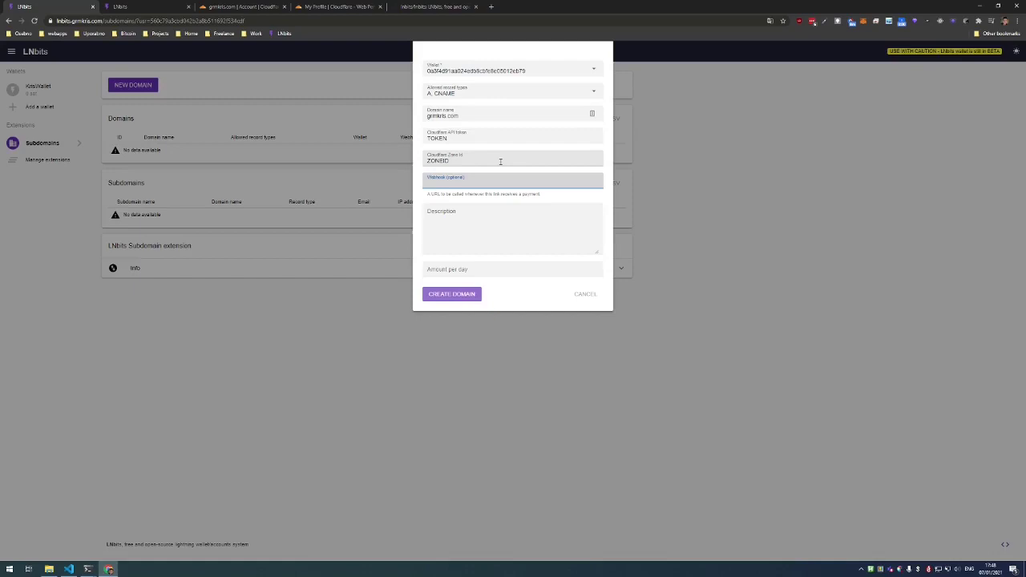
{"action": "key", "text": "Tab"}
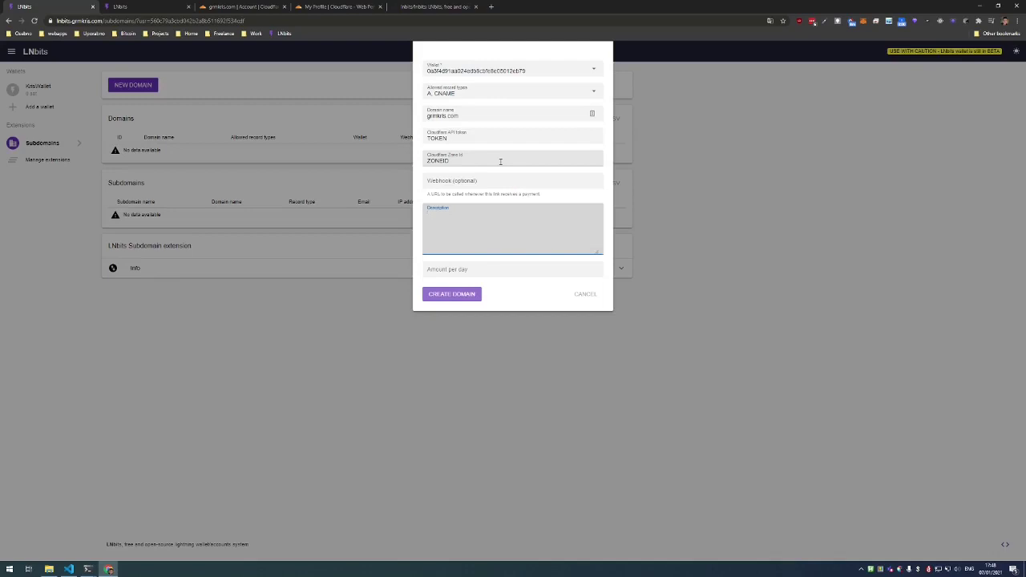
{"action": "key", "text": "super+period"}
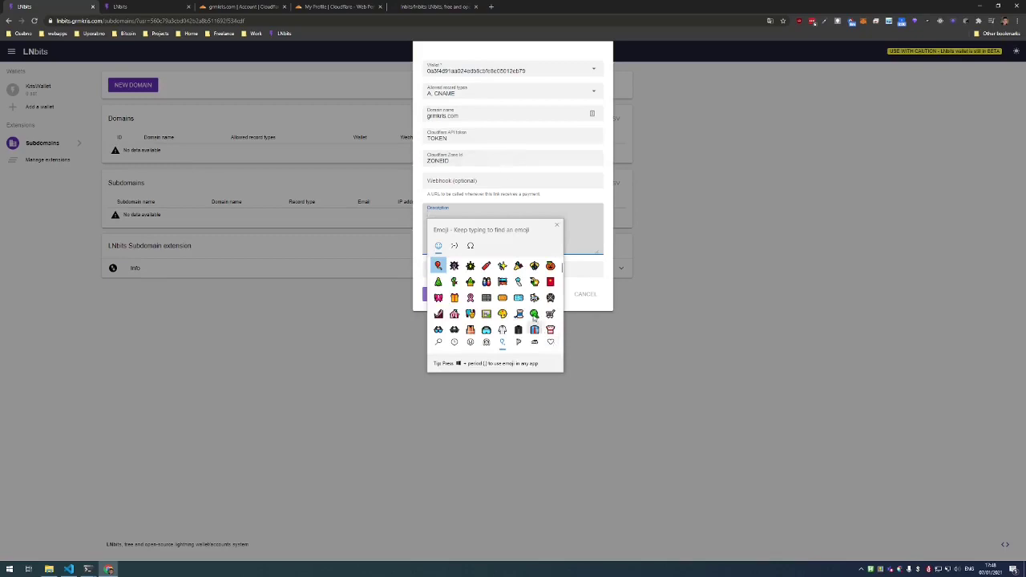
{"action": "left_click", "coordinate": [485, 297]}
{"action": "left_click", "coordinate": [518, 298]}
{"action": "left_click", "coordinate": [470, 314]}
{"action": "left_click", "coordinate": [437, 310]}
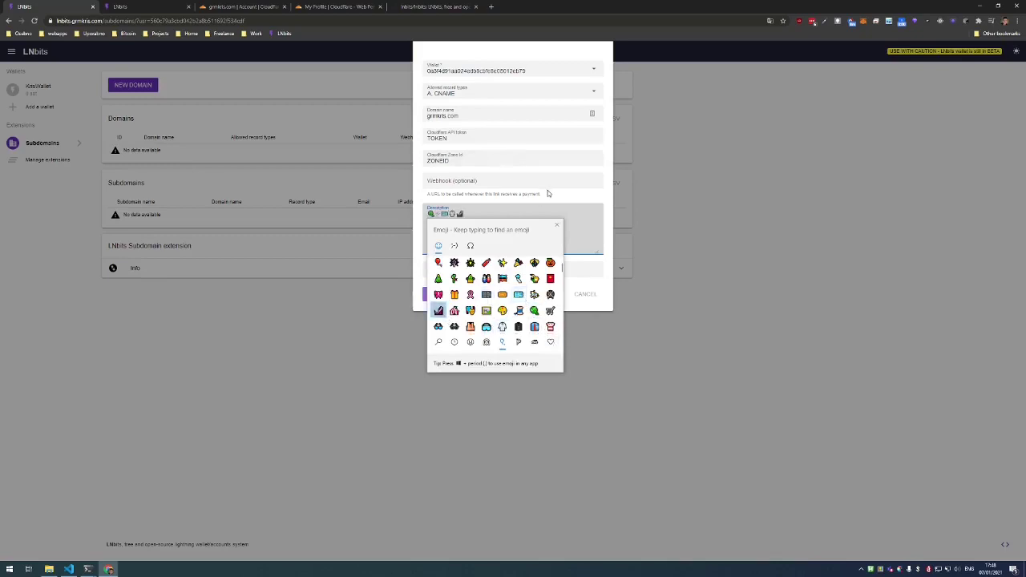
{"action": "left_click", "coordinate": [547, 190]}
- Set the amount per day to 10 and create the grmkris.com domain
{"action": "left_click", "coordinate": [471, 270]}
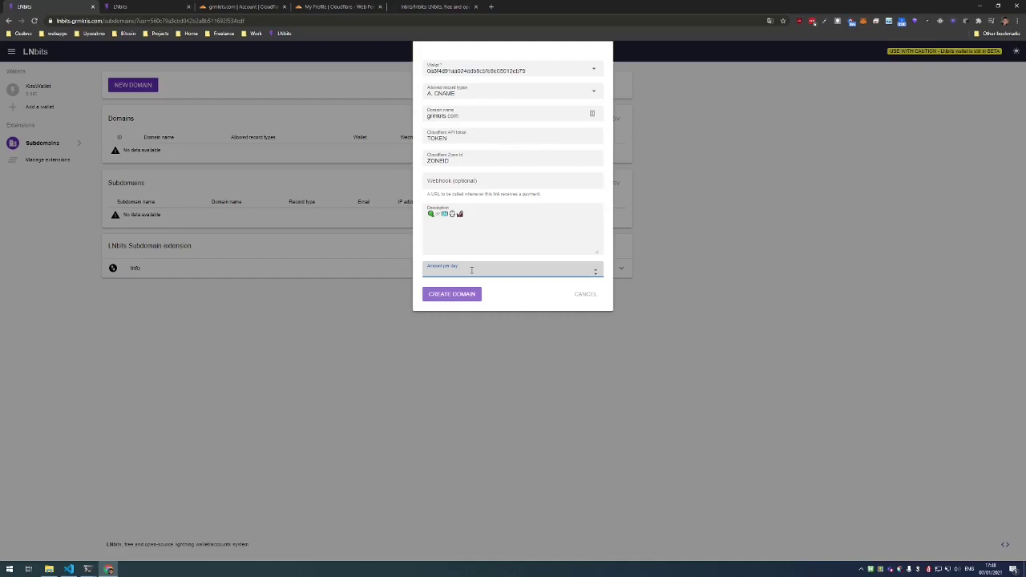
{"action": "type", "text": "10"}
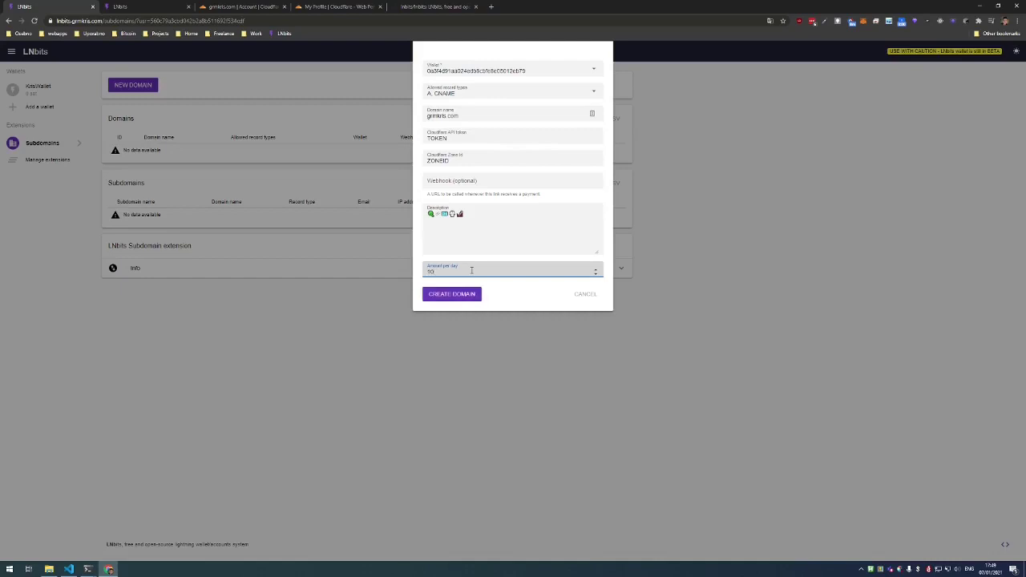
{"action": "left_click", "coordinate": [462, 293]}
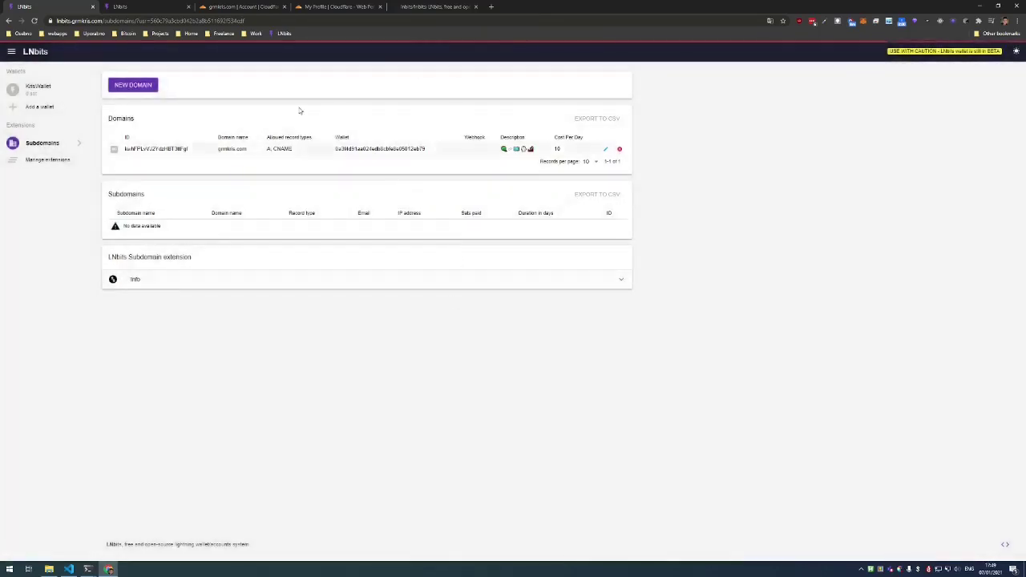
- Open grmkris.com's public subdomain form in a new tab, check its address, then close it
{"action": "left_click", "coordinate": [114, 150]}
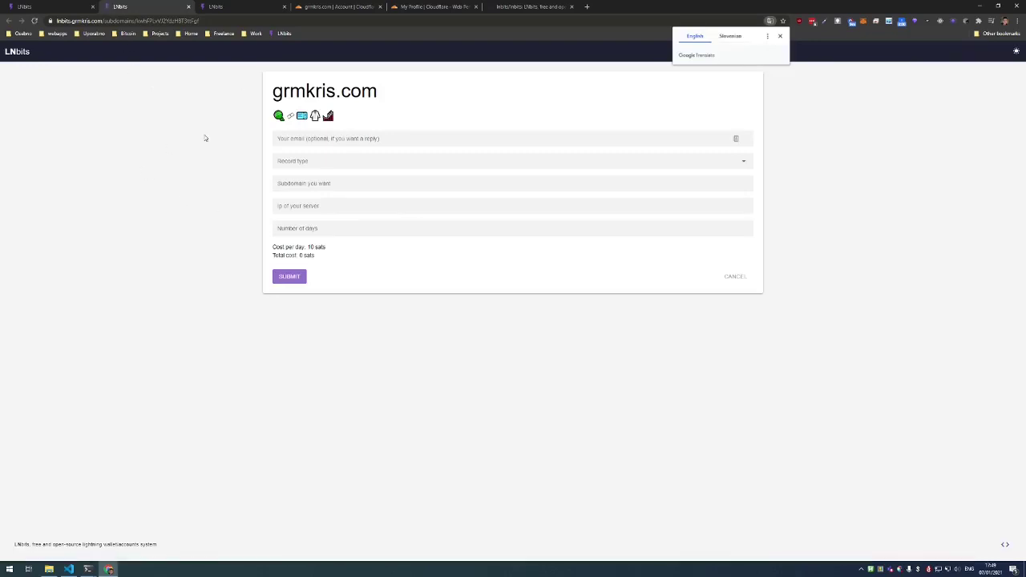
{"action": "left_click", "coordinate": [160, 21]}
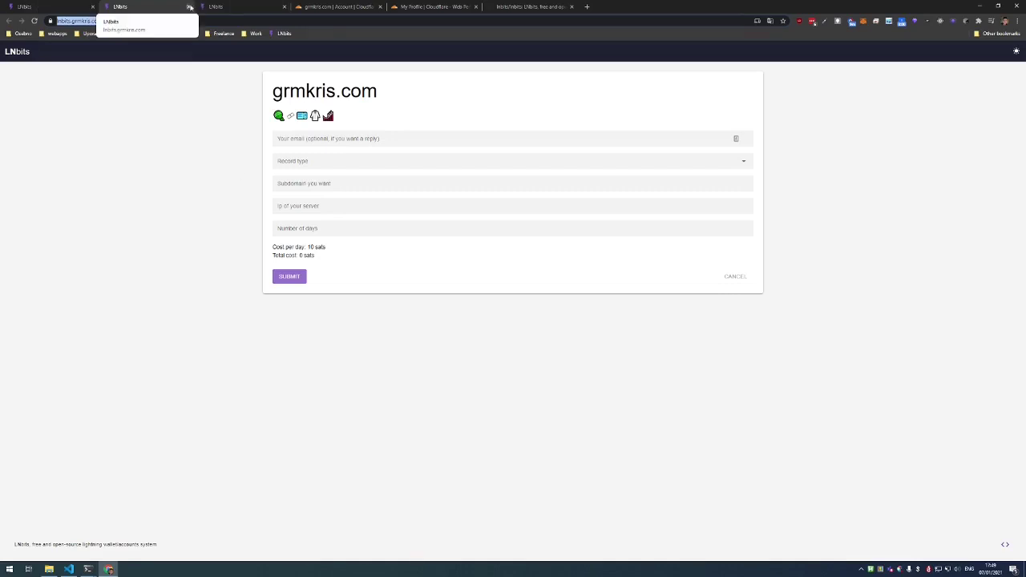
{"action": "left_click", "coordinate": [190, 6]}
- On the other form tab, enter the buyer's email and choose record type A
{"action": "left_click", "coordinate": [135, 9]}
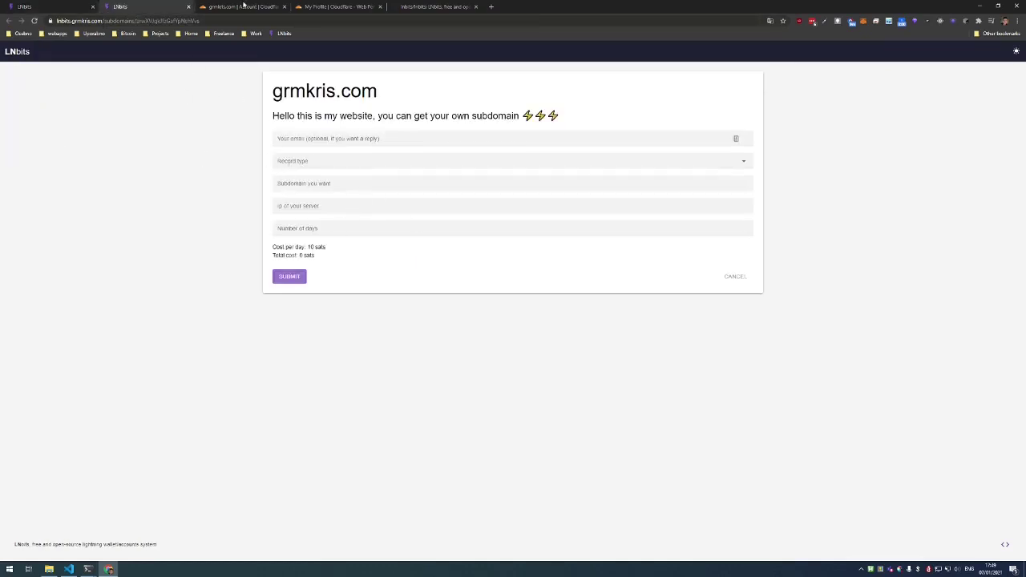
{"action": "left_click", "coordinate": [318, 137]}
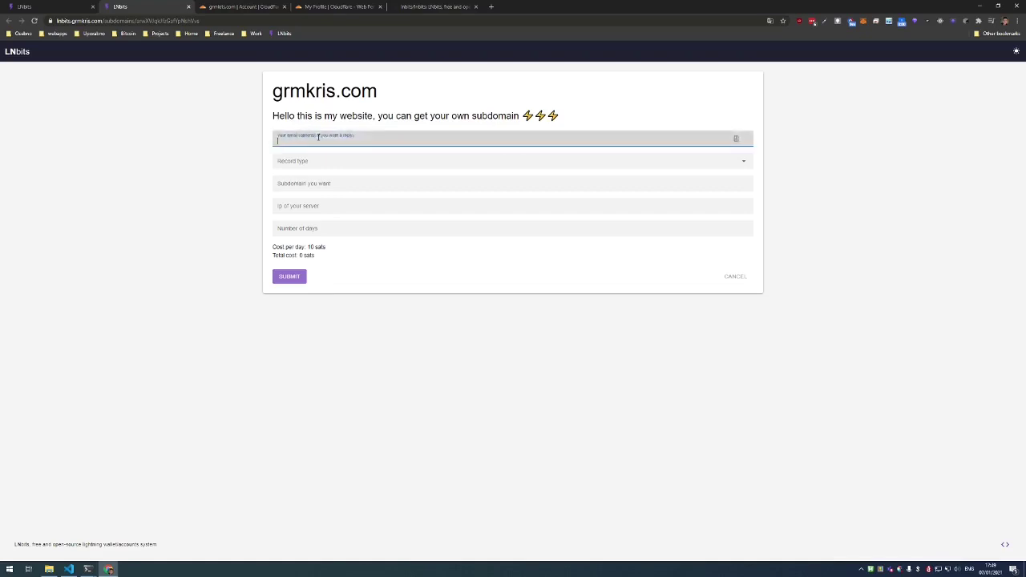
{"action": "type", "text": "example@example.com"}
{"action": "left_click", "coordinate": [320, 164]}
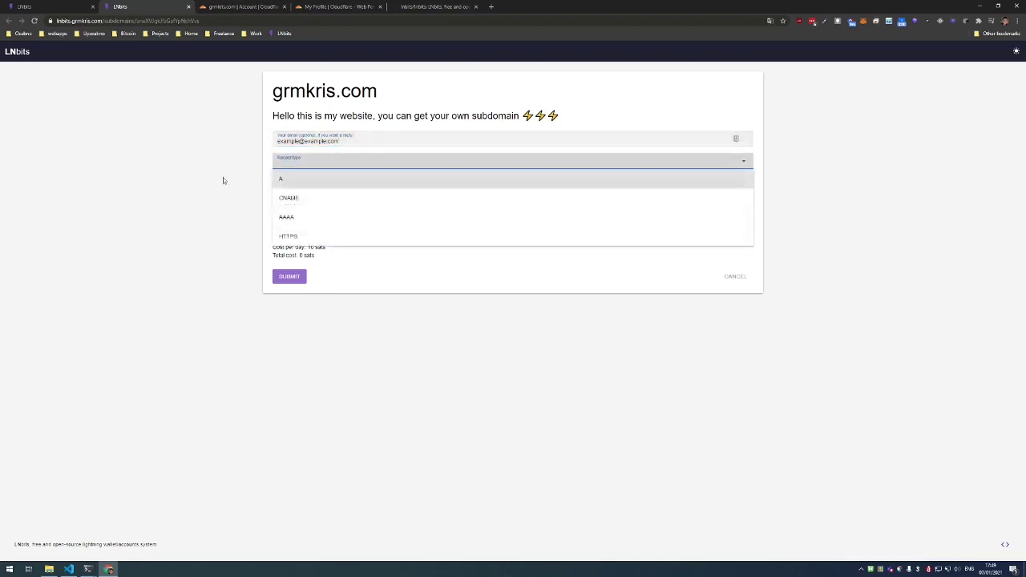
{"action": "left_click", "coordinate": [284, 180]}
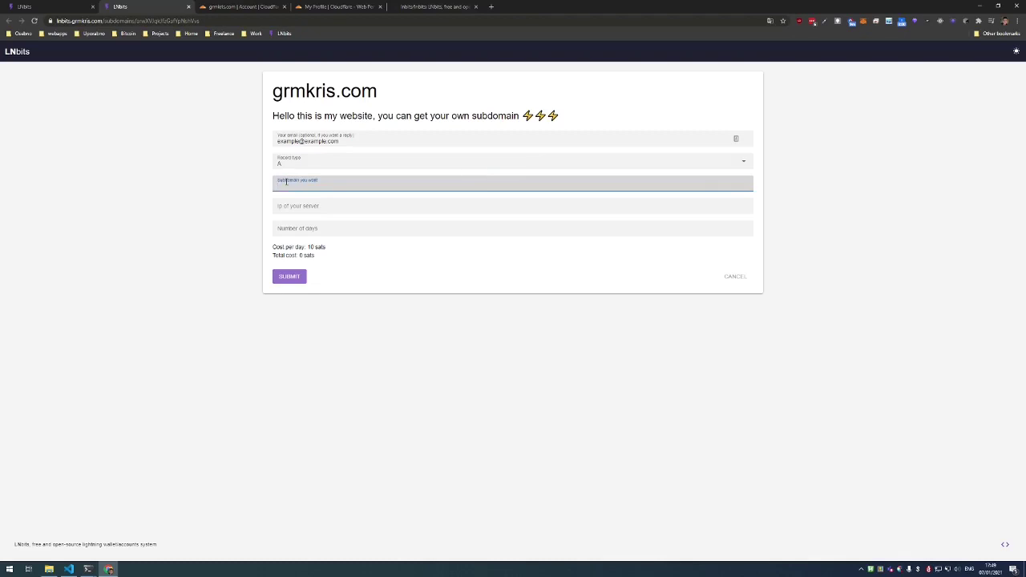
- Request subdomain 'hello world' at IP 21.21.21.21 for 1 day and submit
{"action": "type", "text": "hello world"}
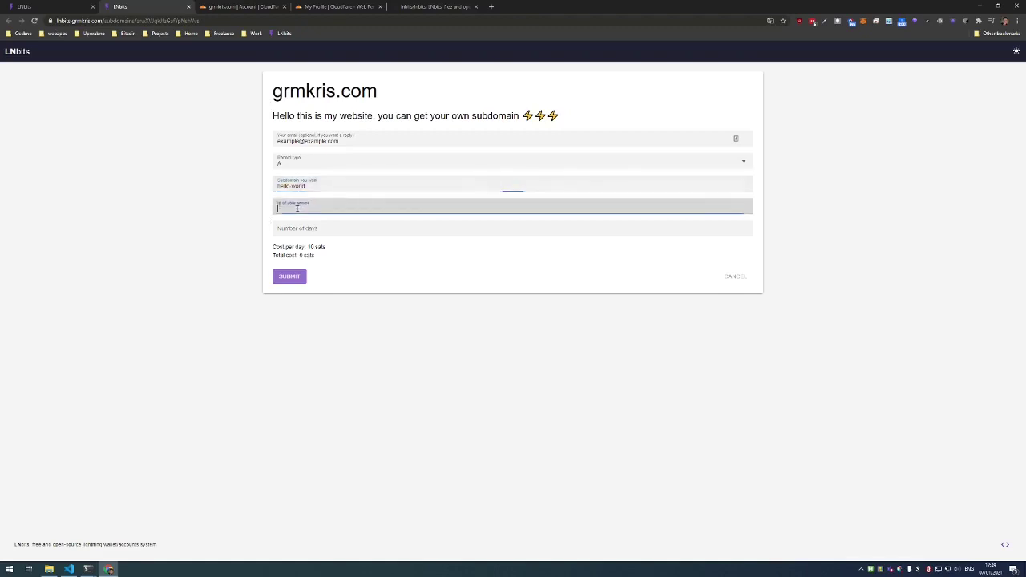
{"action": "left_click", "coordinate": [297, 206]}
{"action": "type", "text": "21.21.21.21"}
{"action": "key", "text": "Tab"}
{"action": "type", "text": "1"}
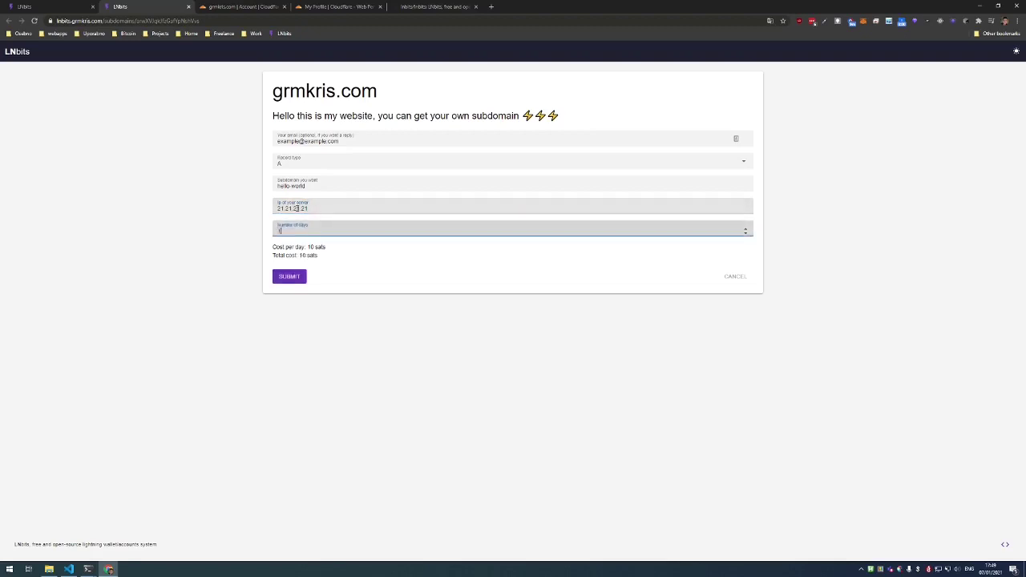
{"action": "left_click_drag", "start_coordinate": [273, 255], "coordinate": [290, 255]}
{"action": "left_click", "coordinate": [344, 280]}
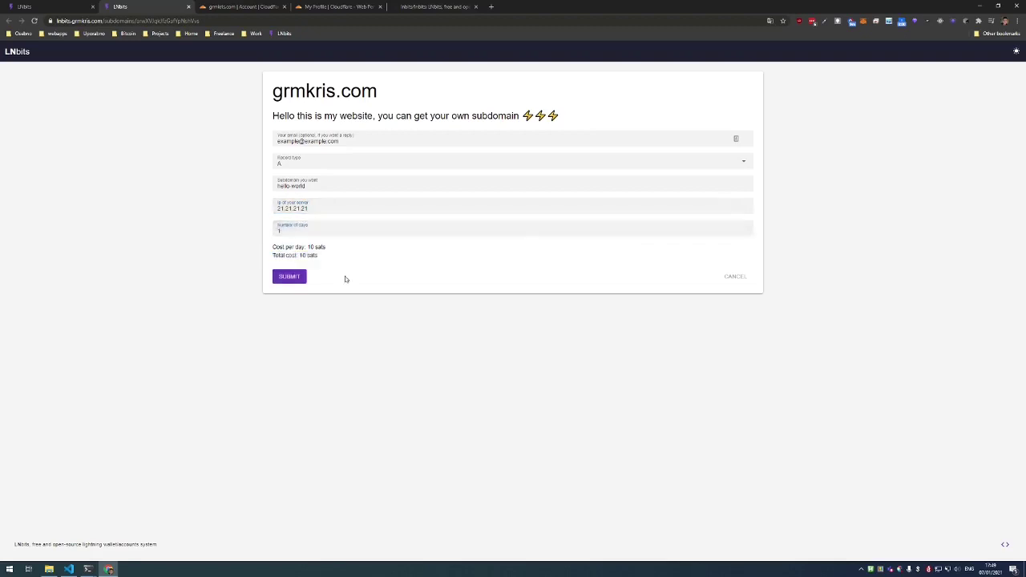
{"action": "left_click", "coordinate": [289, 280]}
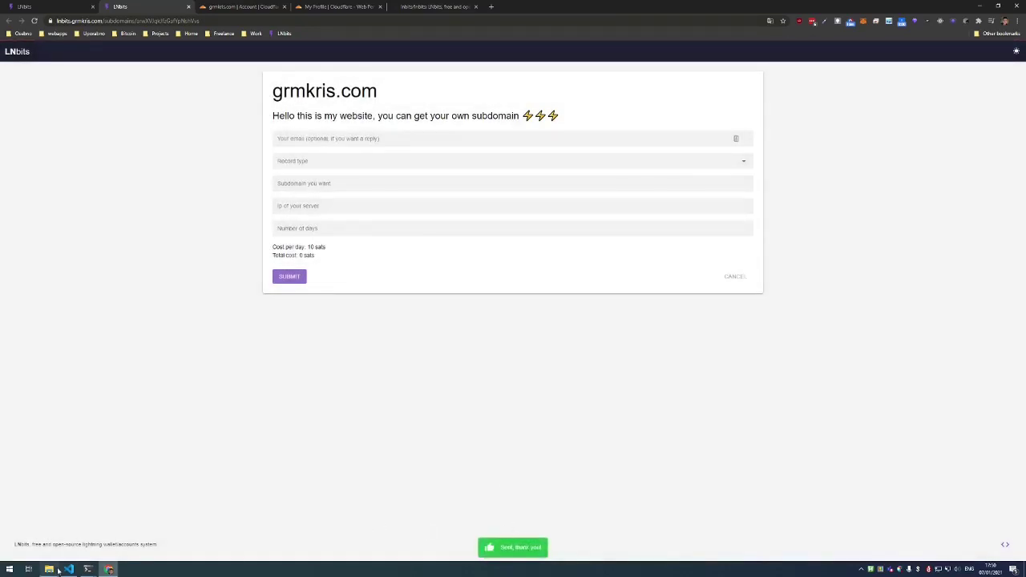
- Rerun nslookup hello-world.grmkris.com against kenneth.ns.cloudflare.com and copy the 21.21.21.21 result
{"action": "left_click", "coordinate": [88, 569]}
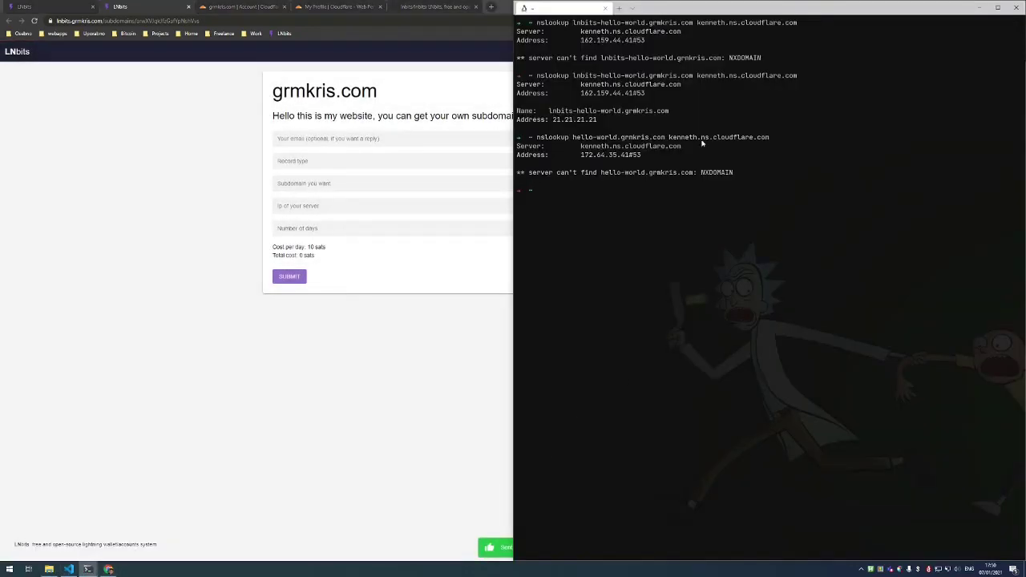
{"action": "key", "text": "Up"}
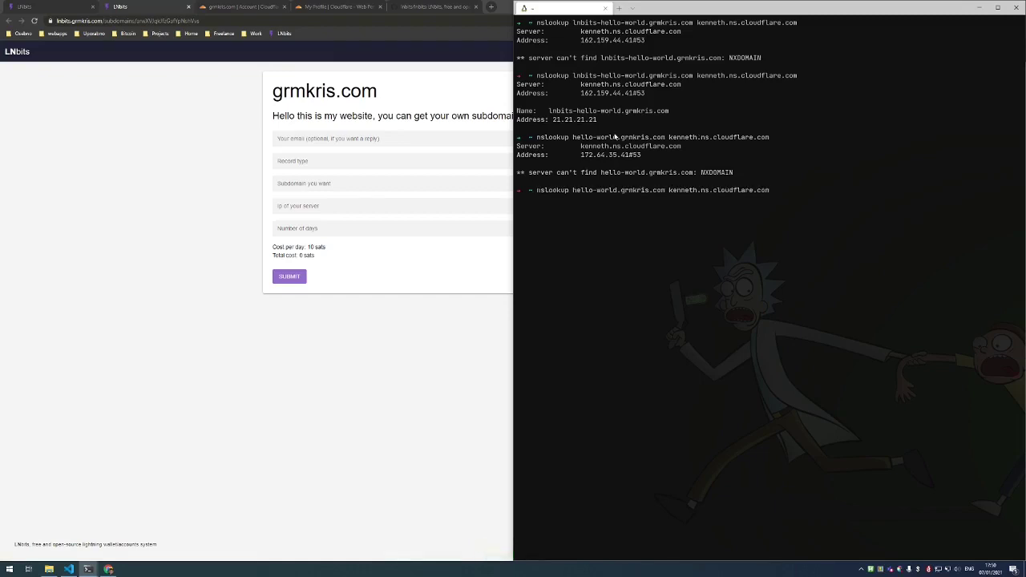
{"action": "left_click_drag", "start_coordinate": [536, 138], "coordinate": [770, 175]}
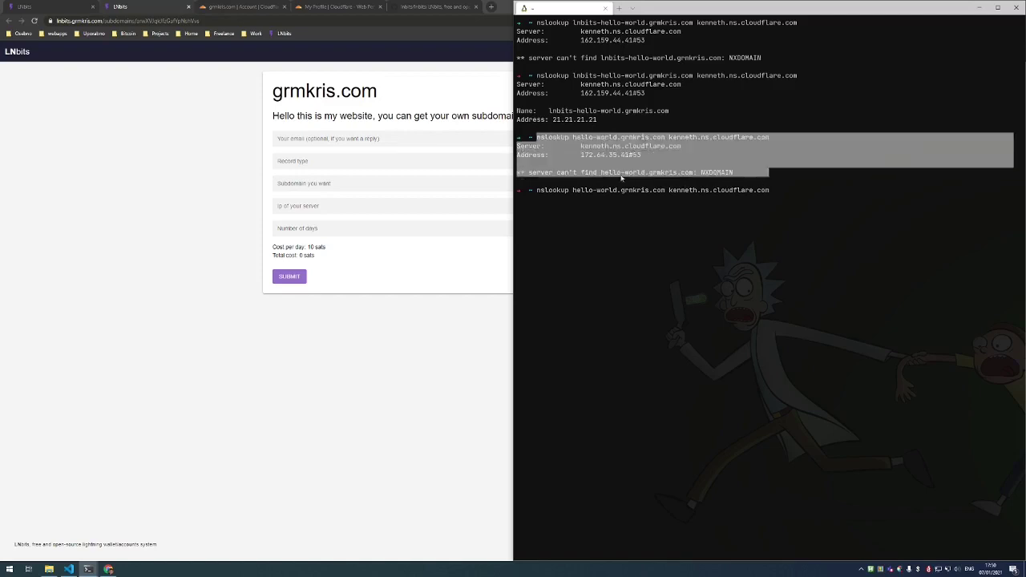
{"action": "key", "text": "ctrl+c"}
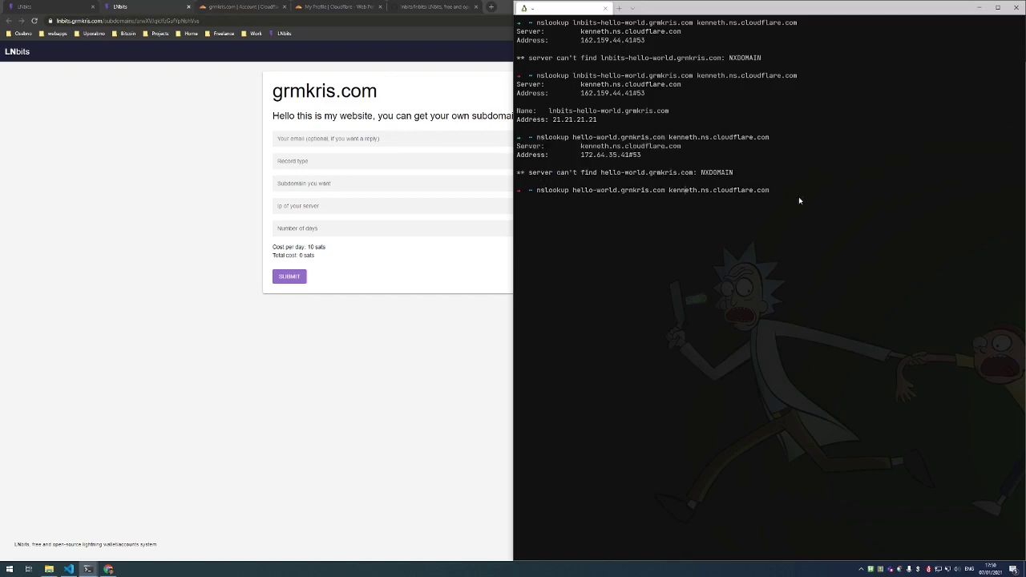
{"action": "key", "text": "Return"}
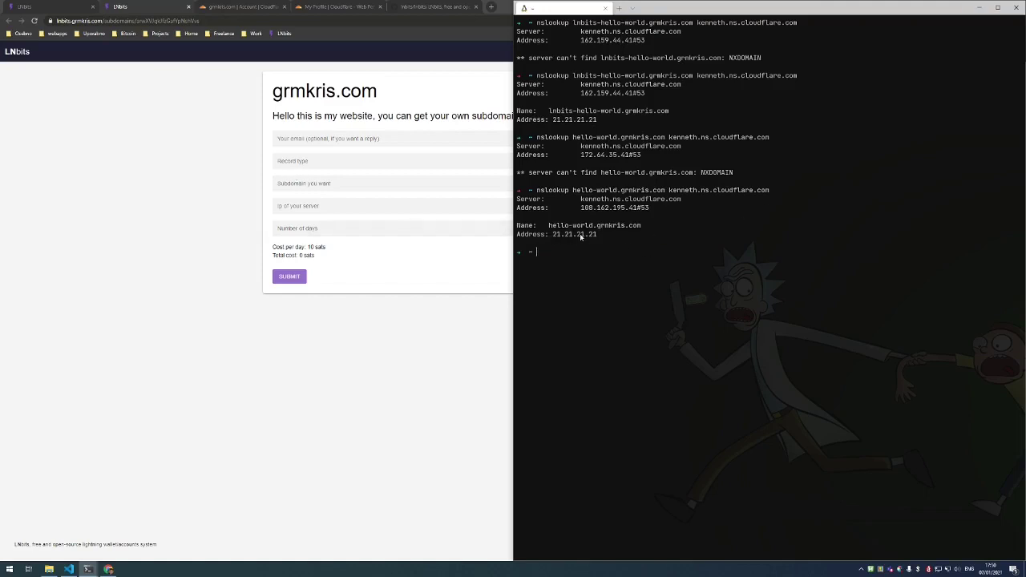
{"action": "left_click_drag", "start_coordinate": [581, 233], "coordinate": [601, 226]}
{"action": "key", "text": "ctrl+c"}
{"action": "left_click", "coordinate": [255, 184]}
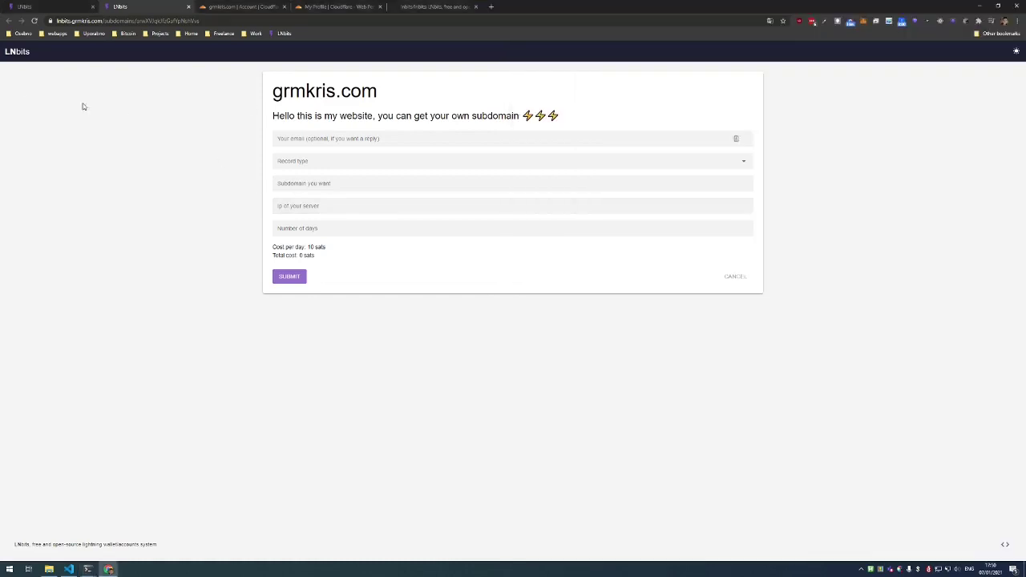